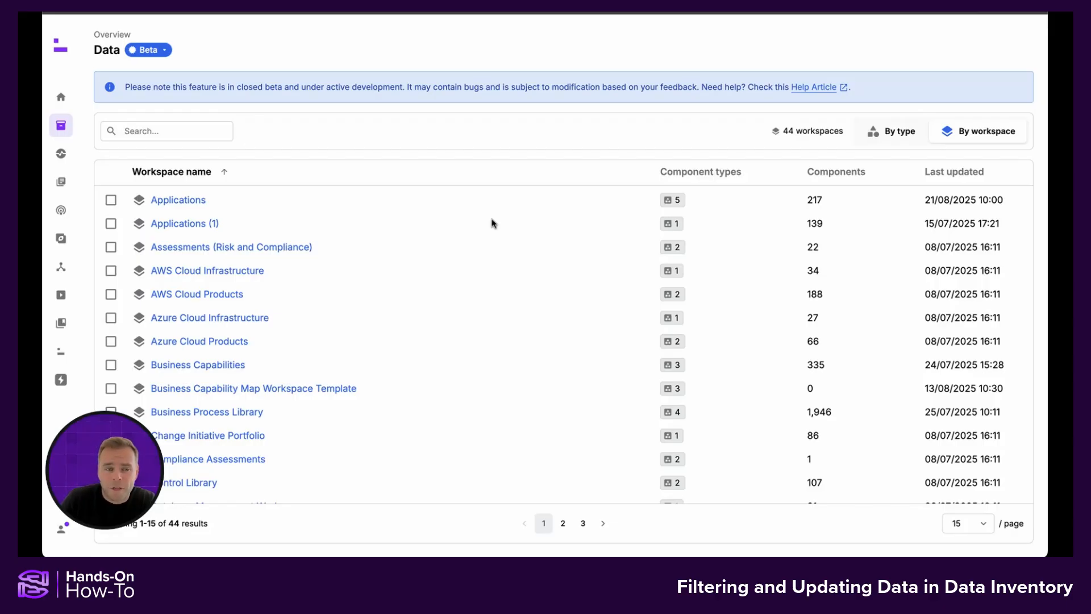
Step: Open the Applications workspace inventory and deselect all optional columns so only Name stays in the table
click(178, 203)
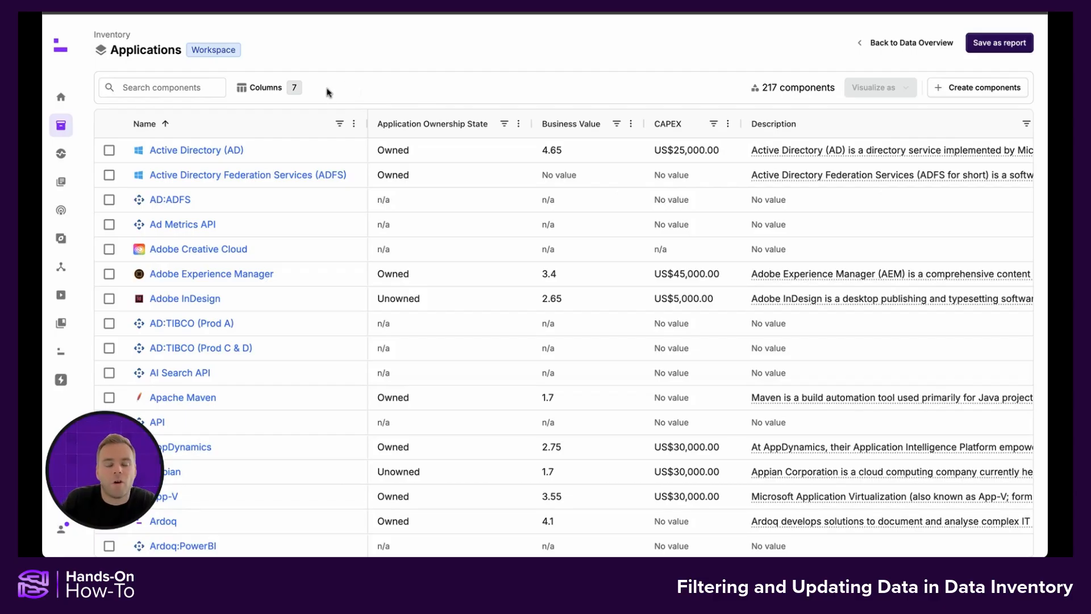
click(275, 90)
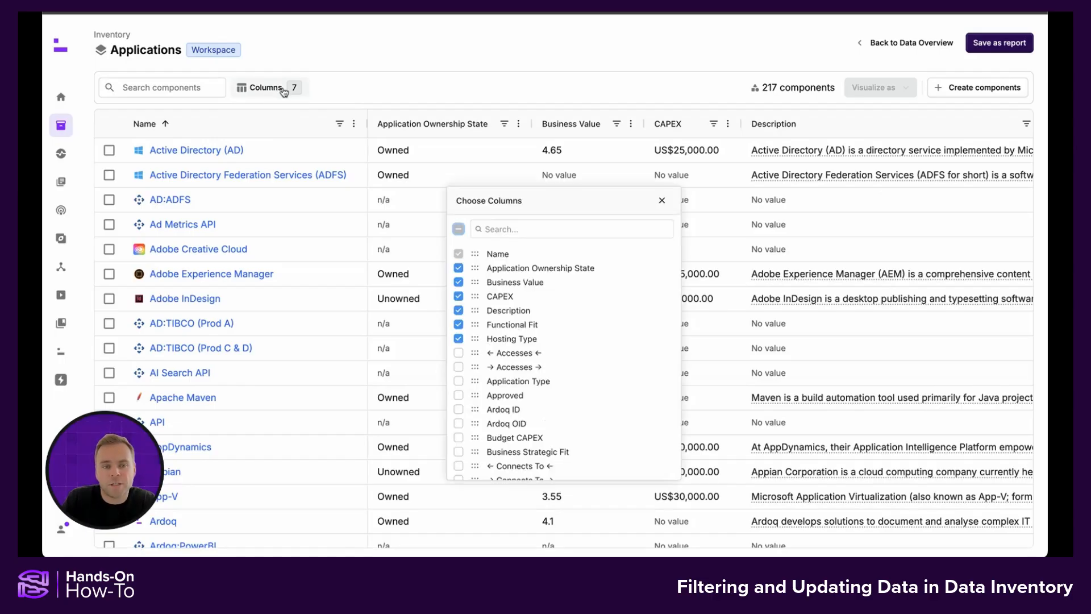
click(461, 231)
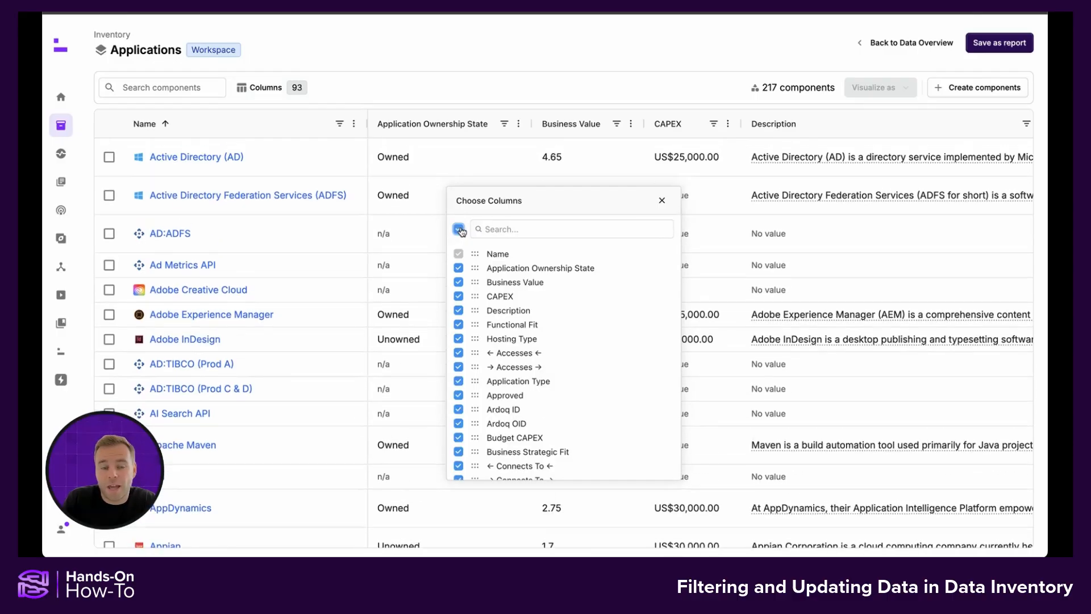
click(461, 231)
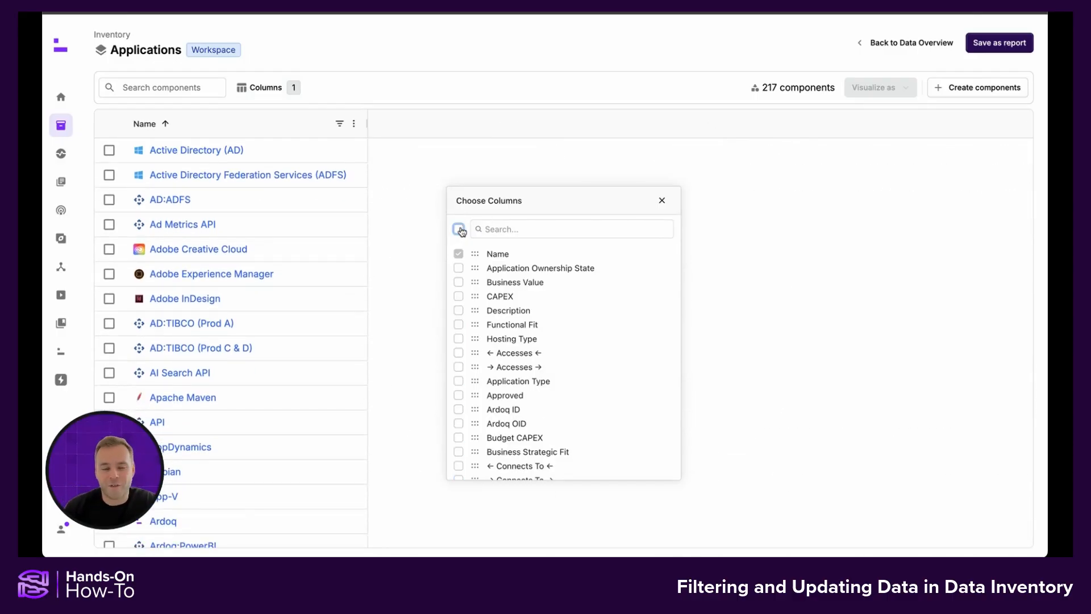
Step: Find and add the Criticality and Lifecycle Phase columns to the inventory table
click(517, 230)
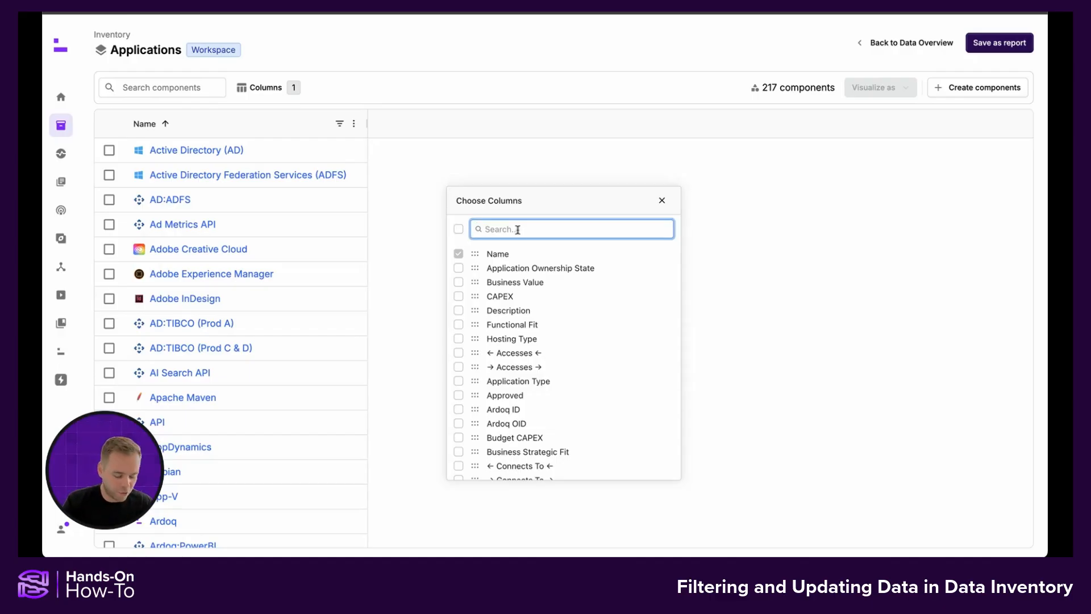
text(critic)
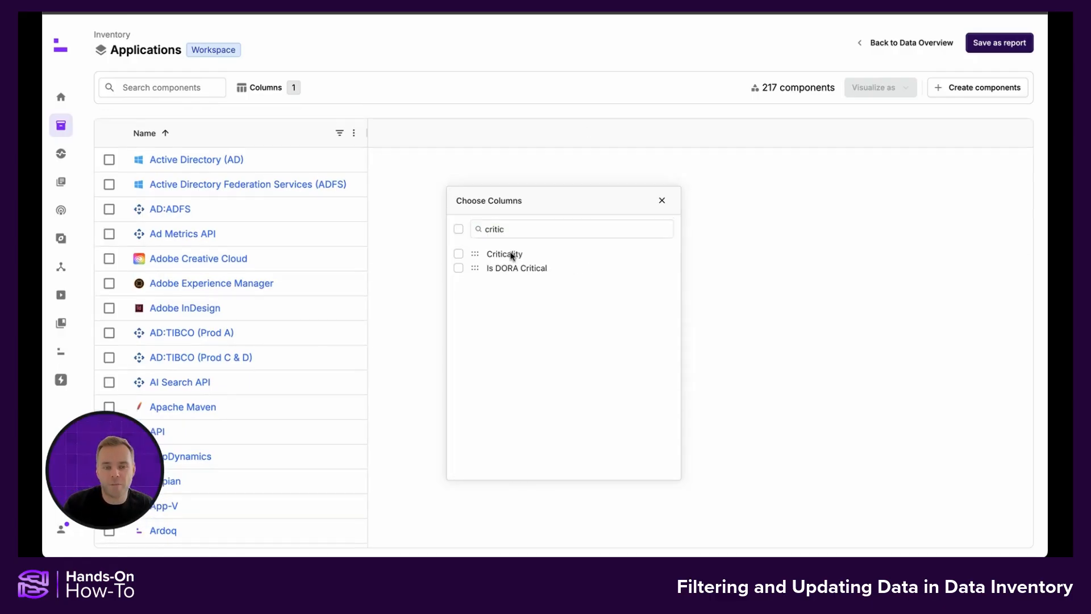
click(512, 255)
click(523, 230)
double_click(524, 231)
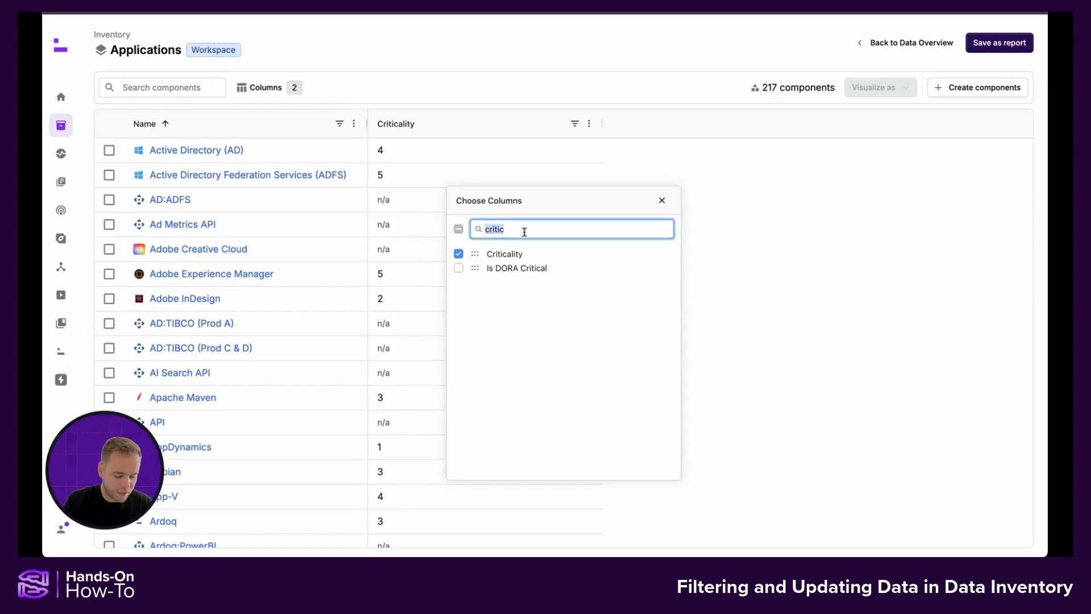
text(life)
click(521, 254)
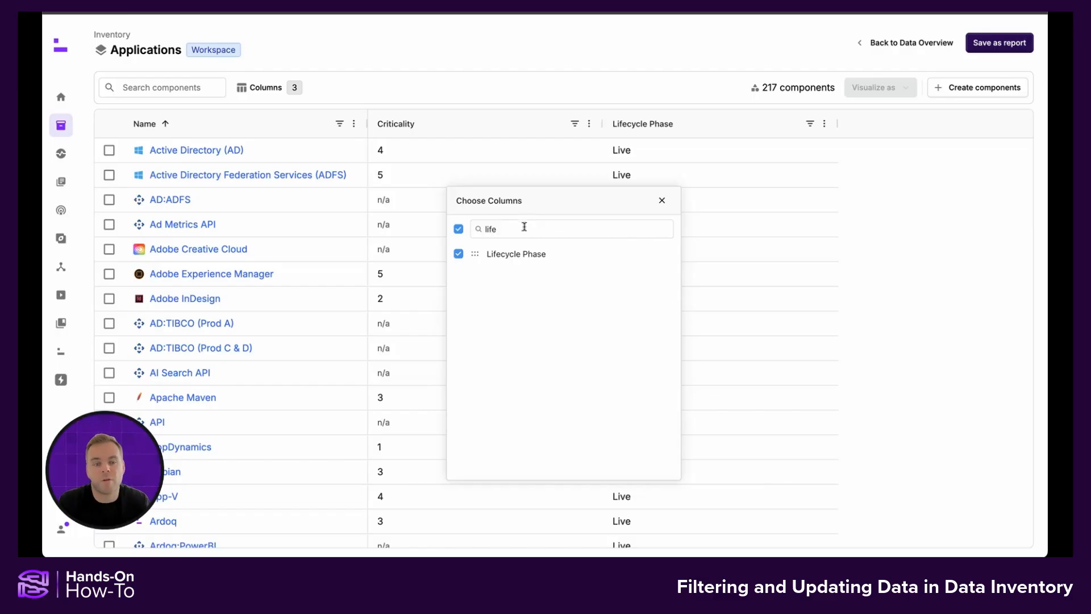
Step: Find and add the Type column, then close the column chooser
click(523, 226)
key(BackSpace)
key(BackSpace)
key(BackSpace)
key(BackSpace)
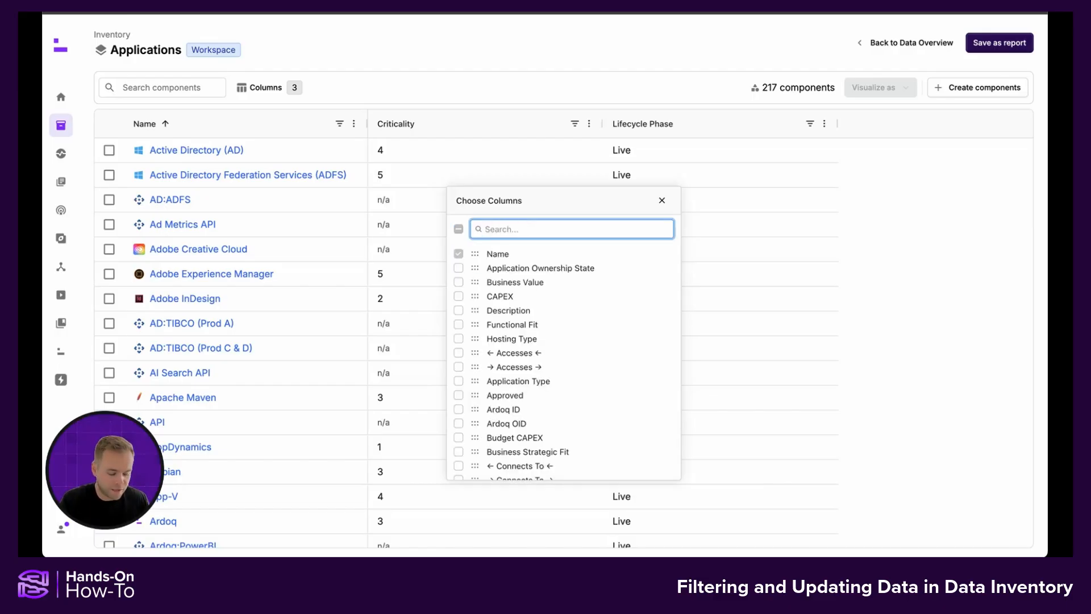
text(type)
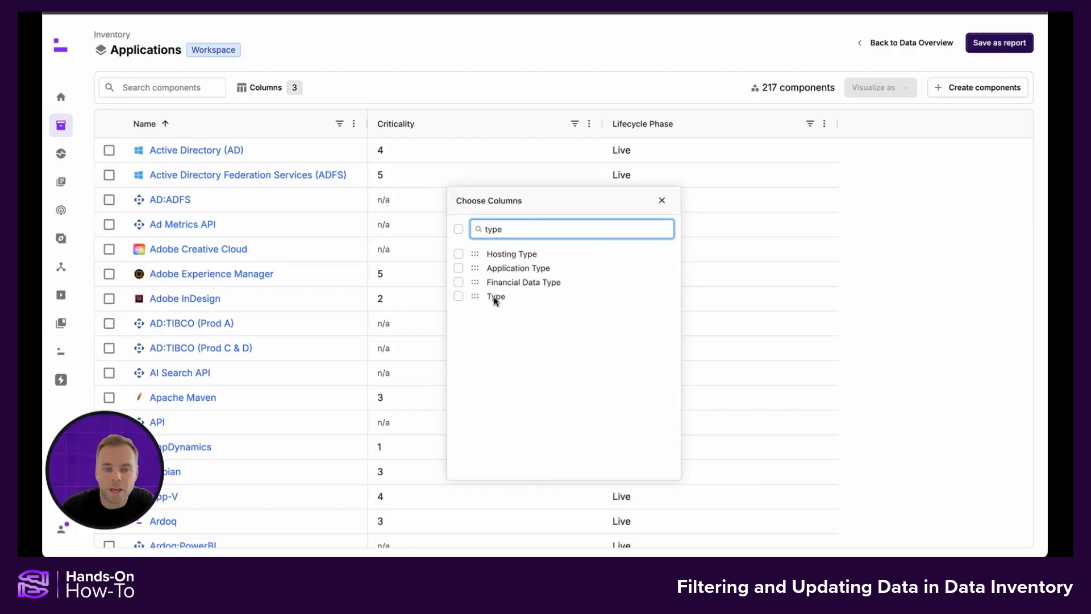
click(495, 297)
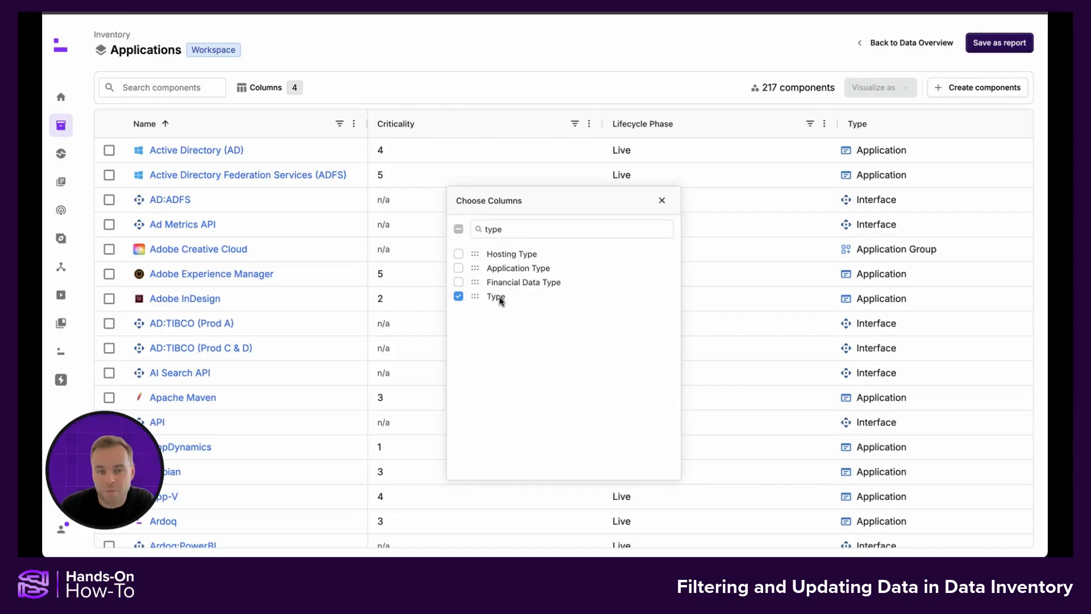
click(661, 203)
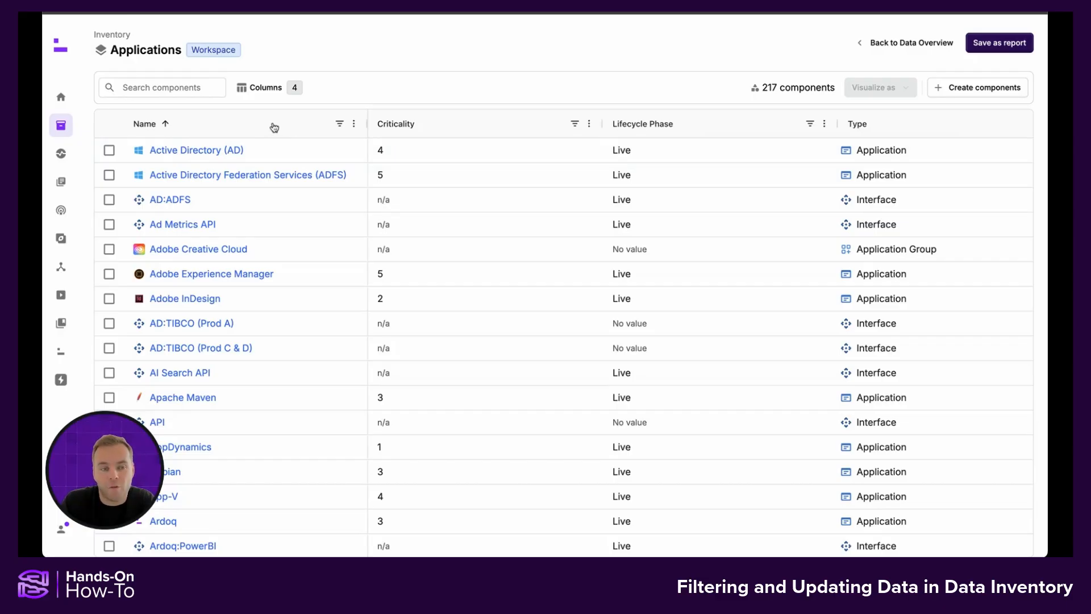
Step: Sort the components by Criticality in descending order and autosize all columns
click(467, 129)
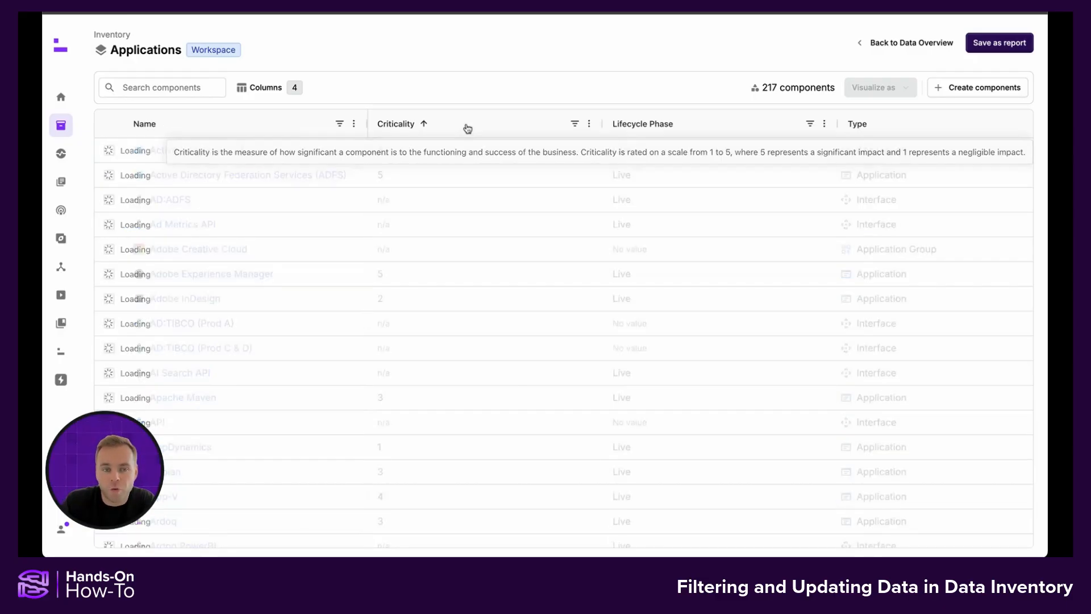
click(467, 129)
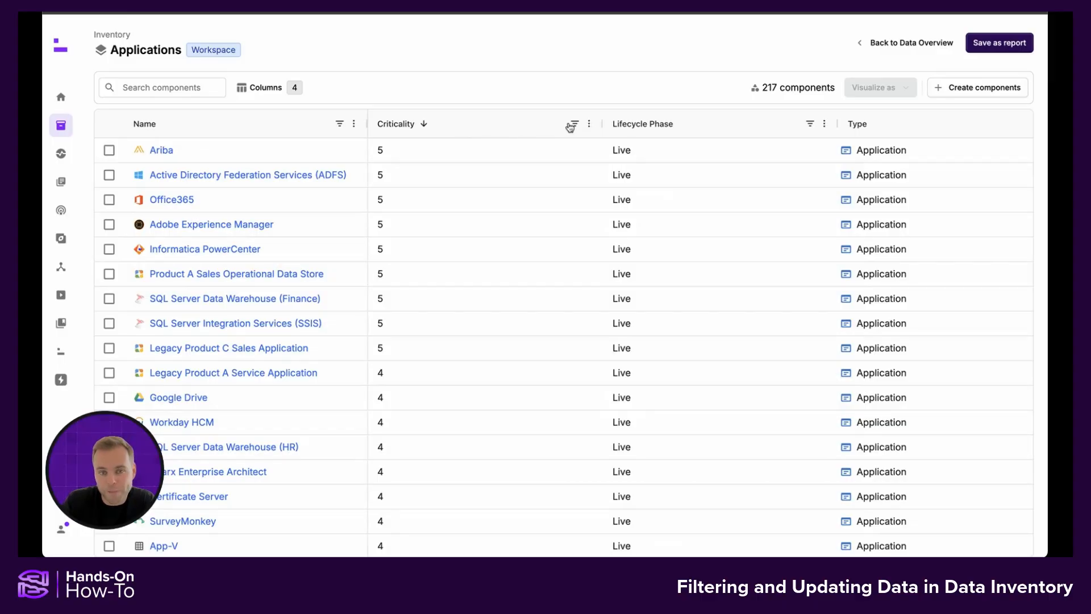
mouse_move(684, 125)
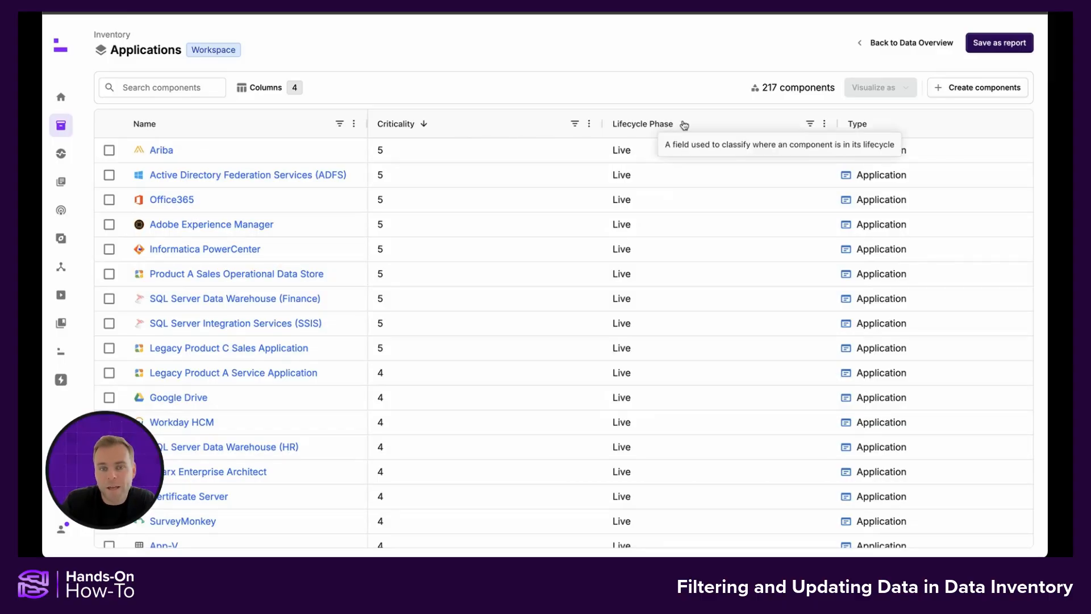
click(823, 124)
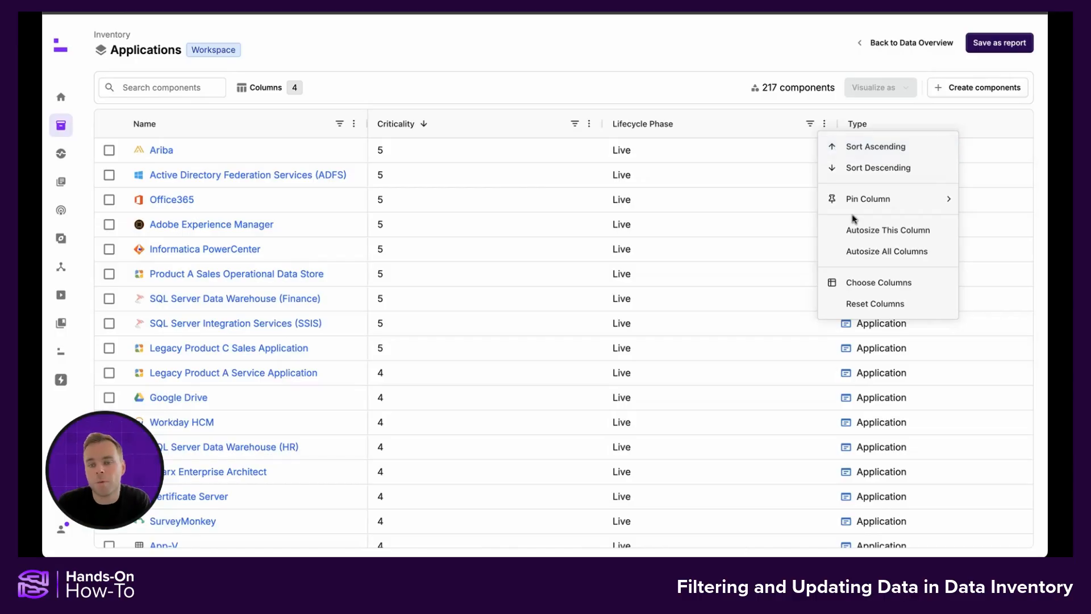
click(873, 254)
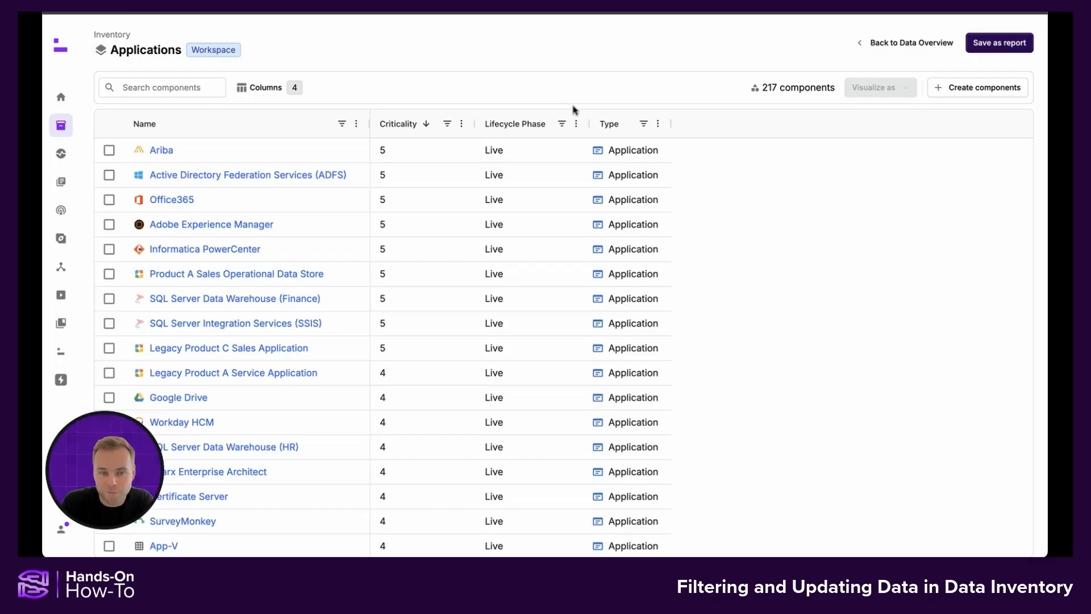
Step: Filter the Criticality column to include only the values 4 and 5
click(448, 125)
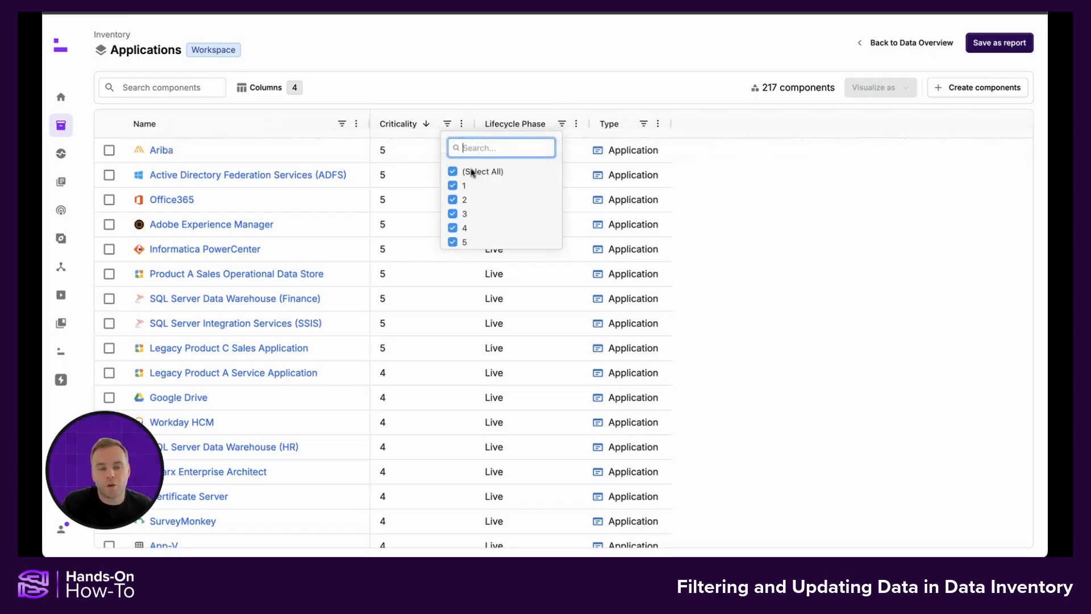
click(454, 172)
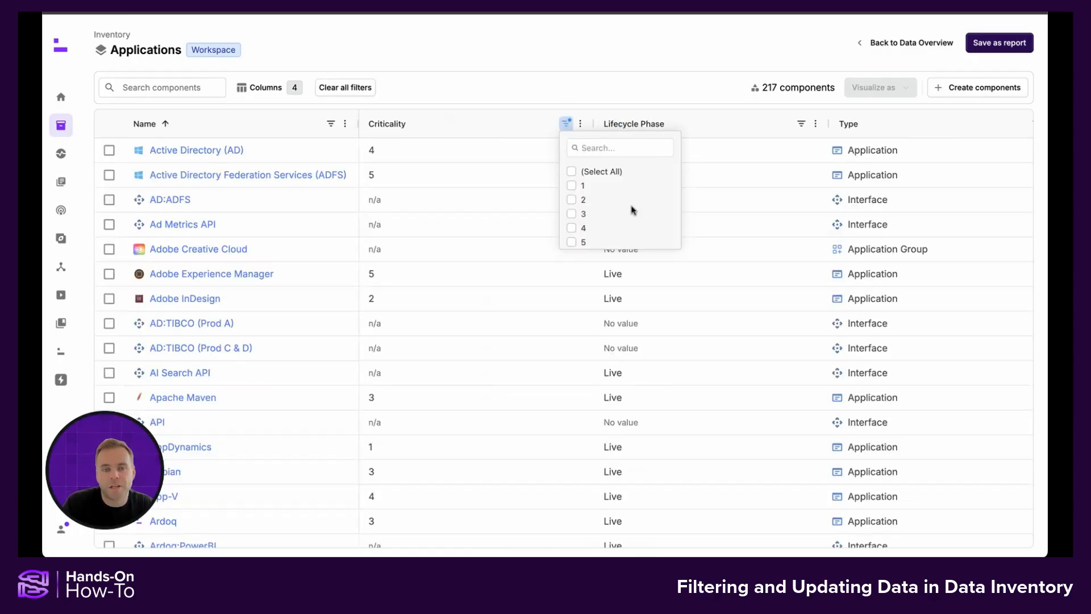
click(571, 228)
click(572, 242)
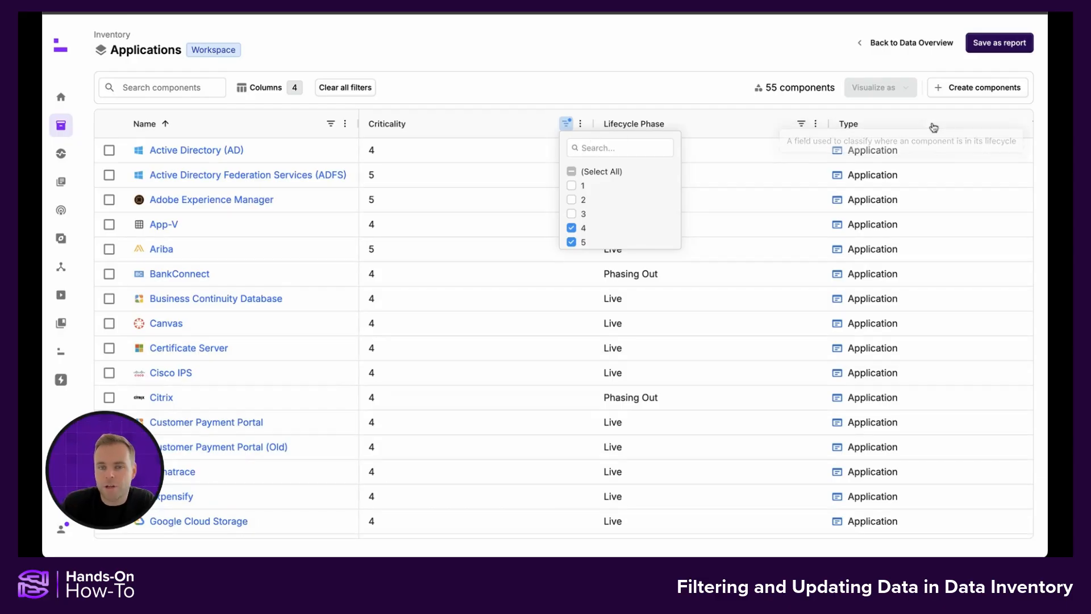
Step: Filter the Type column to include only components of type Application
scroll(933, 126, right, 1)
scroll(933, 126, right, 1)
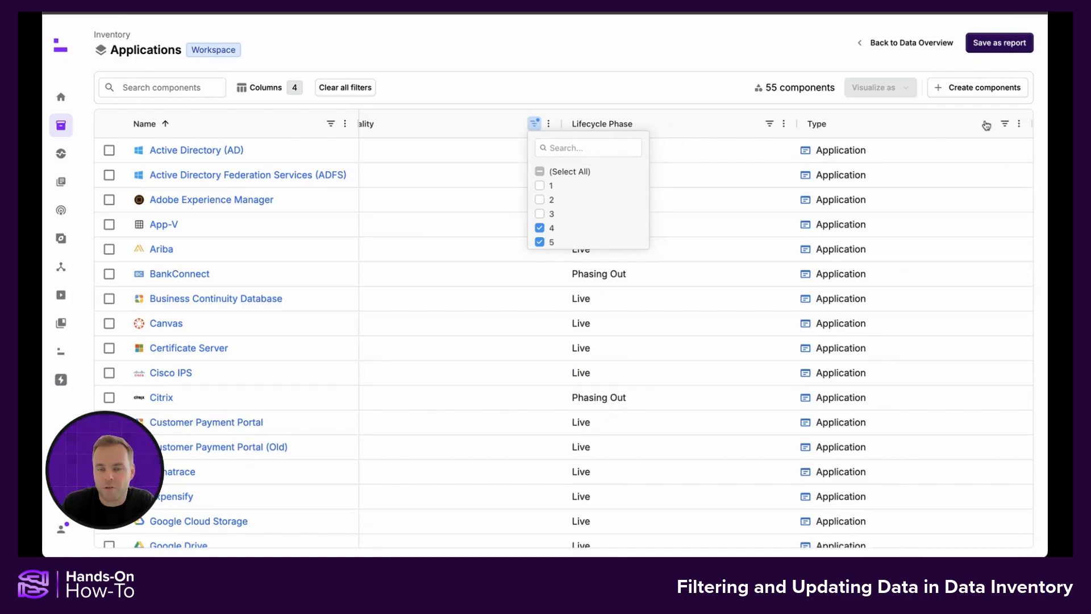
click(1005, 124)
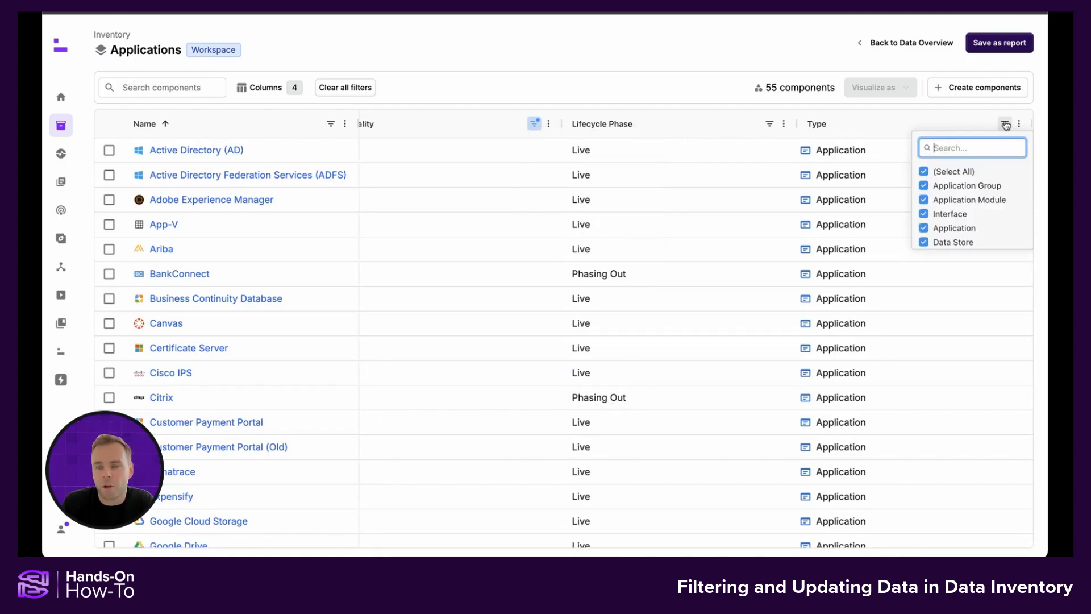
click(924, 171)
click(924, 229)
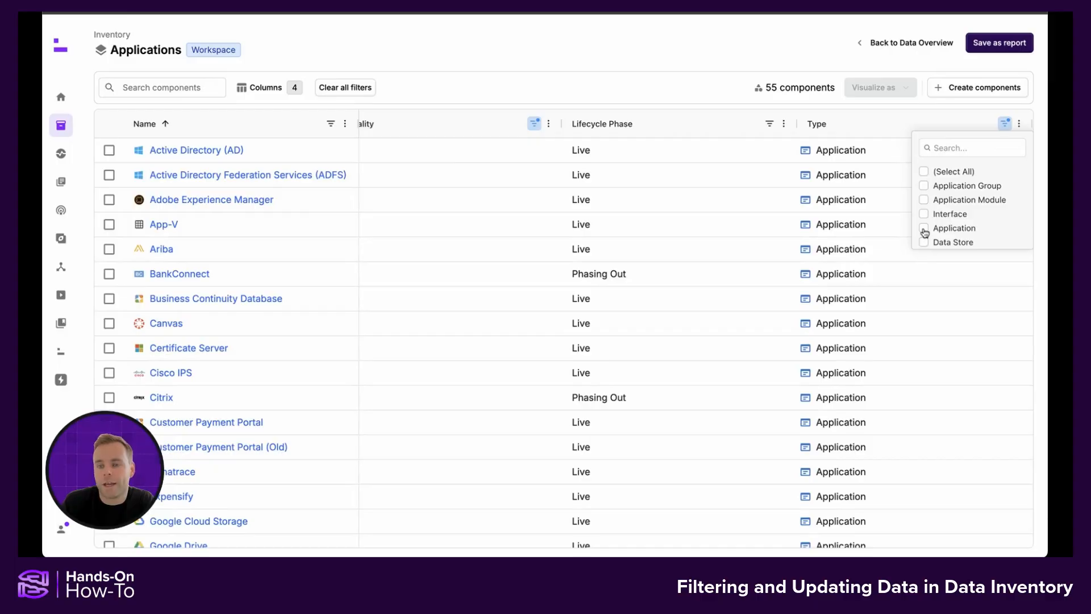
click(924, 228)
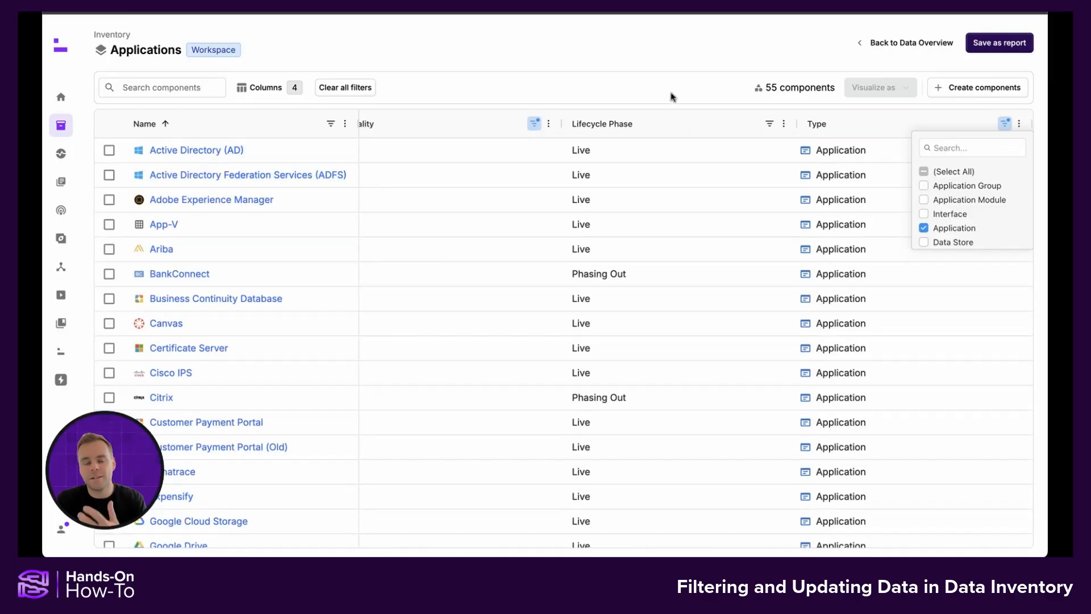
click(571, 87)
Step: Filter the Lifecycle Phase column to include only components with No value
scroll(550, 174, left, 1)
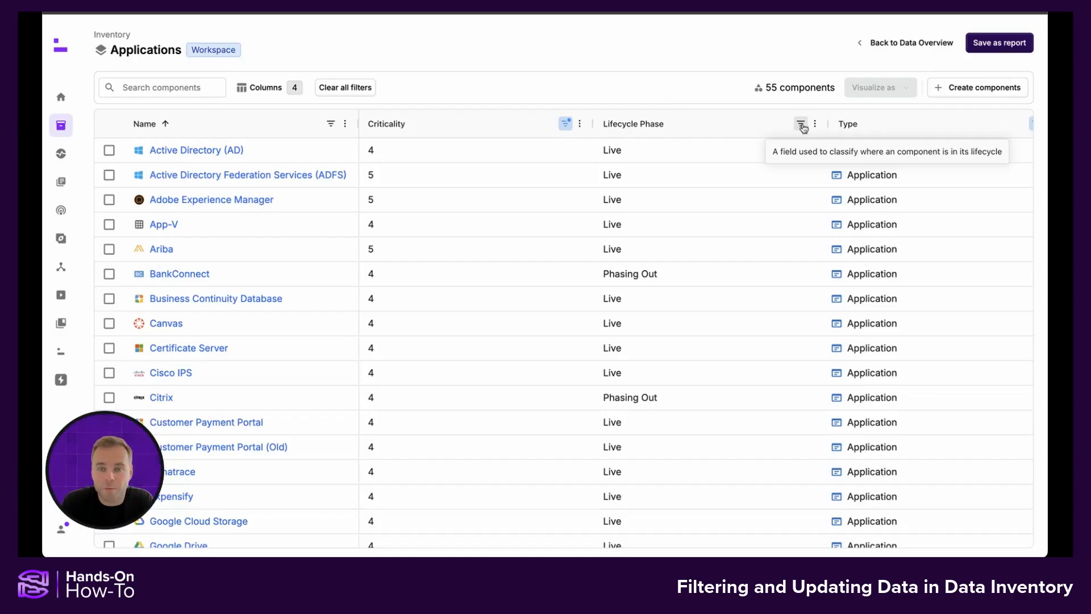
click(801, 125)
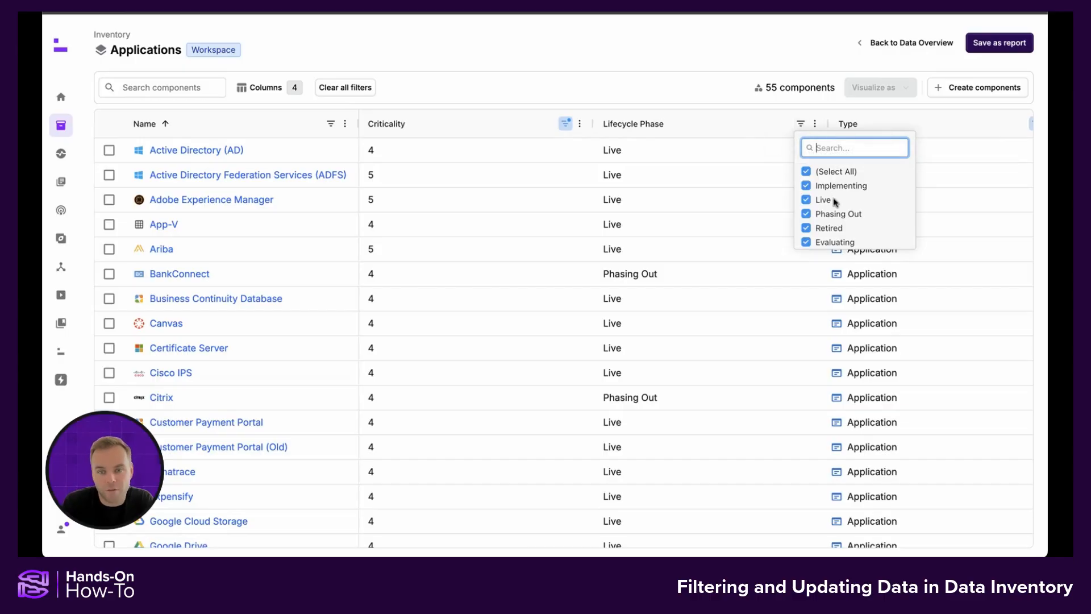
scroll(834, 202, down, 2)
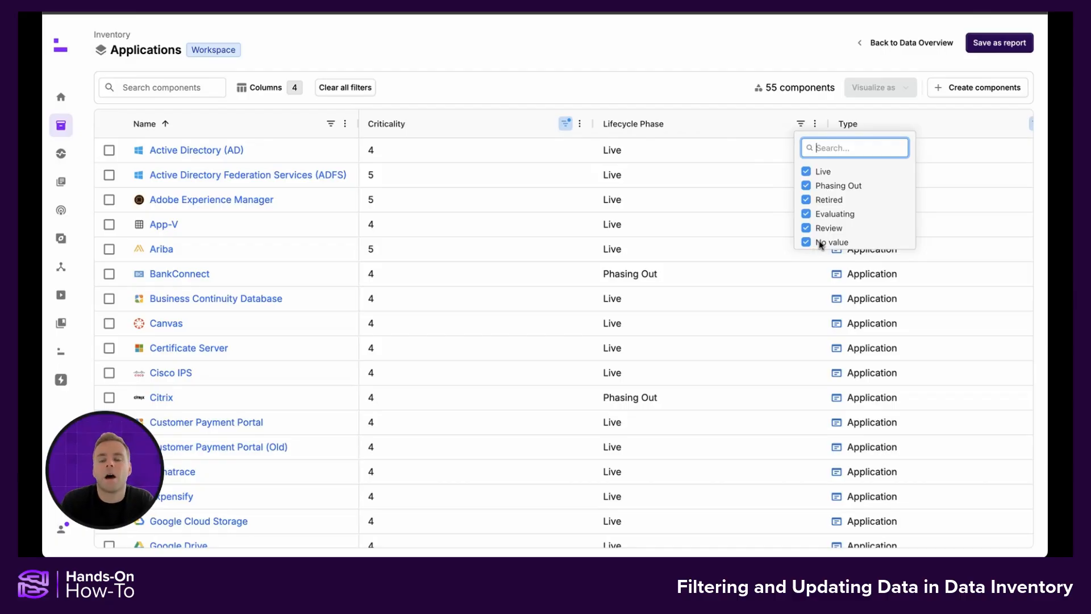
scroll(812, 216, up, 2)
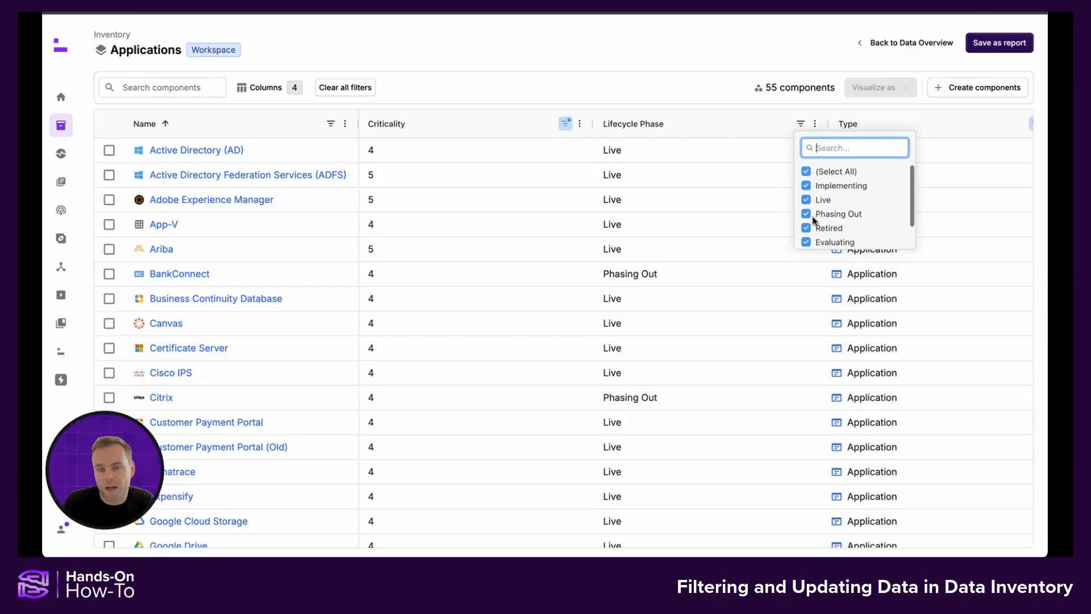
click(808, 171)
scroll(809, 241, down, 2)
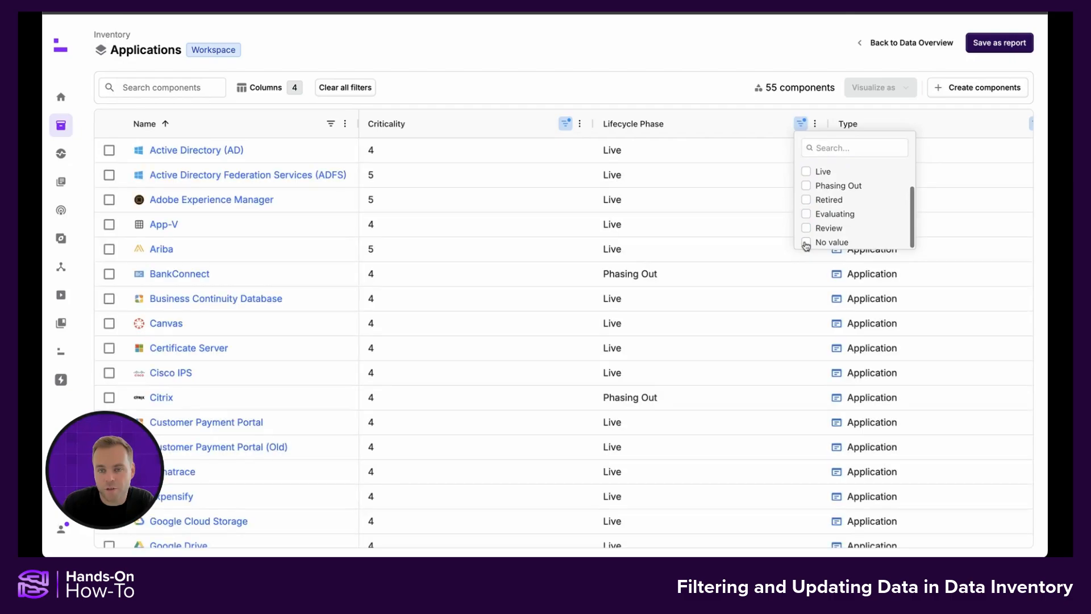
click(806, 243)
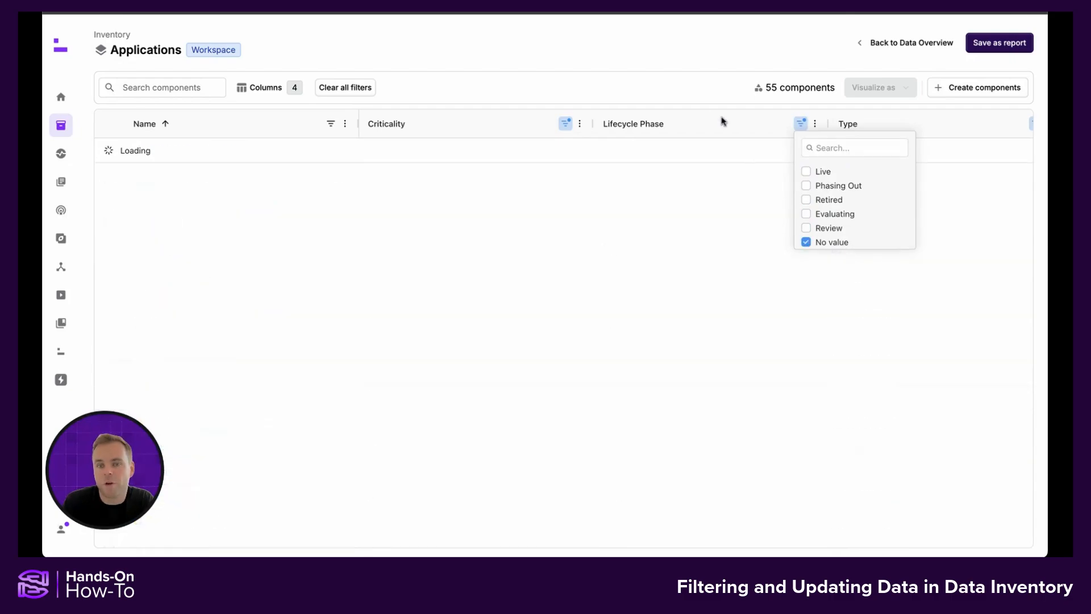
click(642, 92)
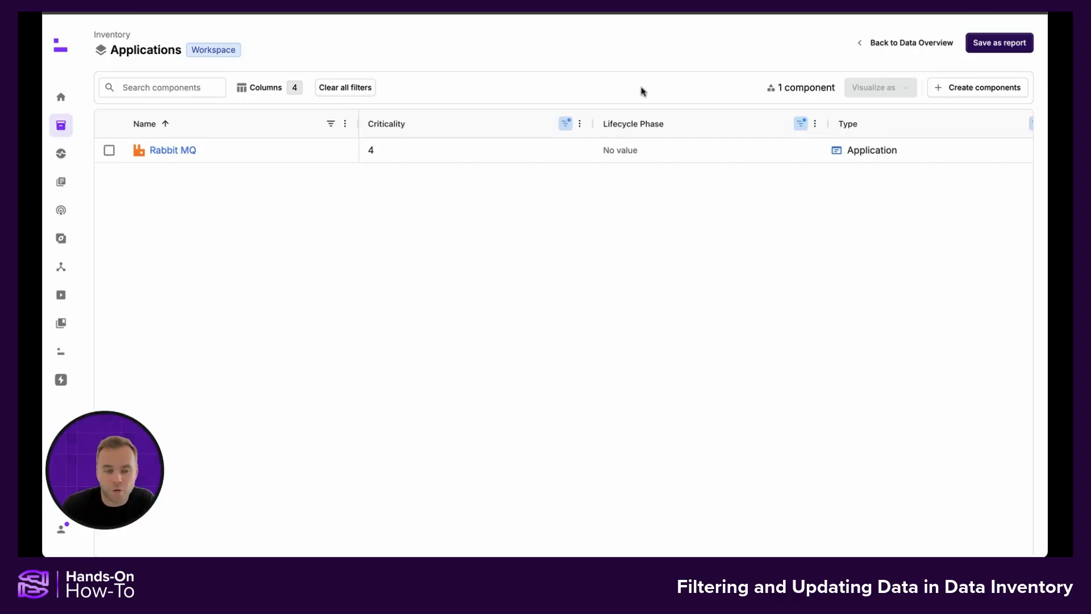
Step: Set the Lifecycle Phase of the Rabbit MQ application to Live directly in the table
click(649, 152)
click(649, 152)
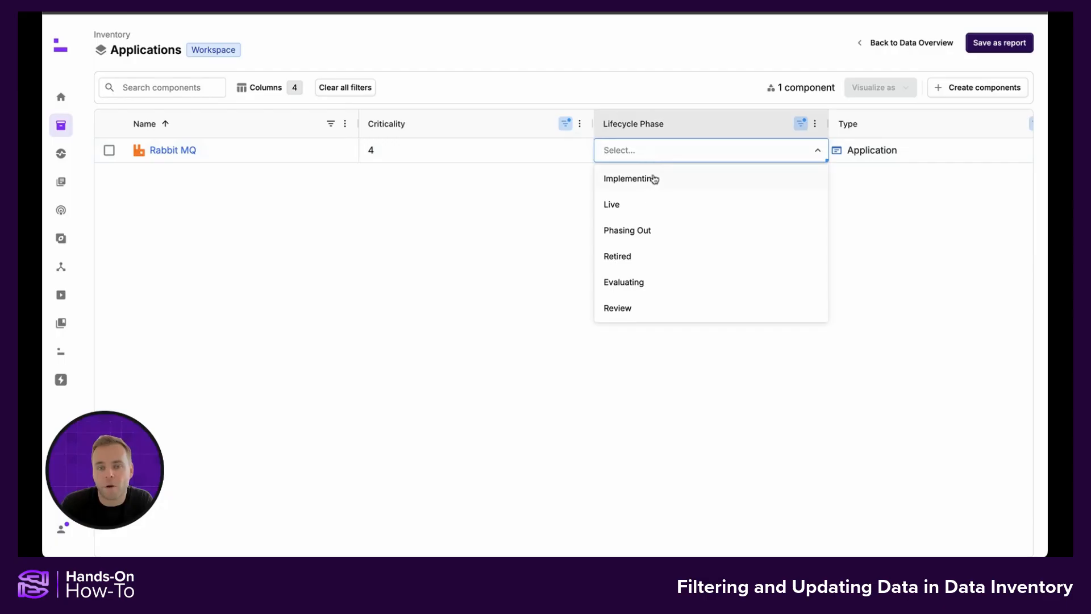
click(646, 208)
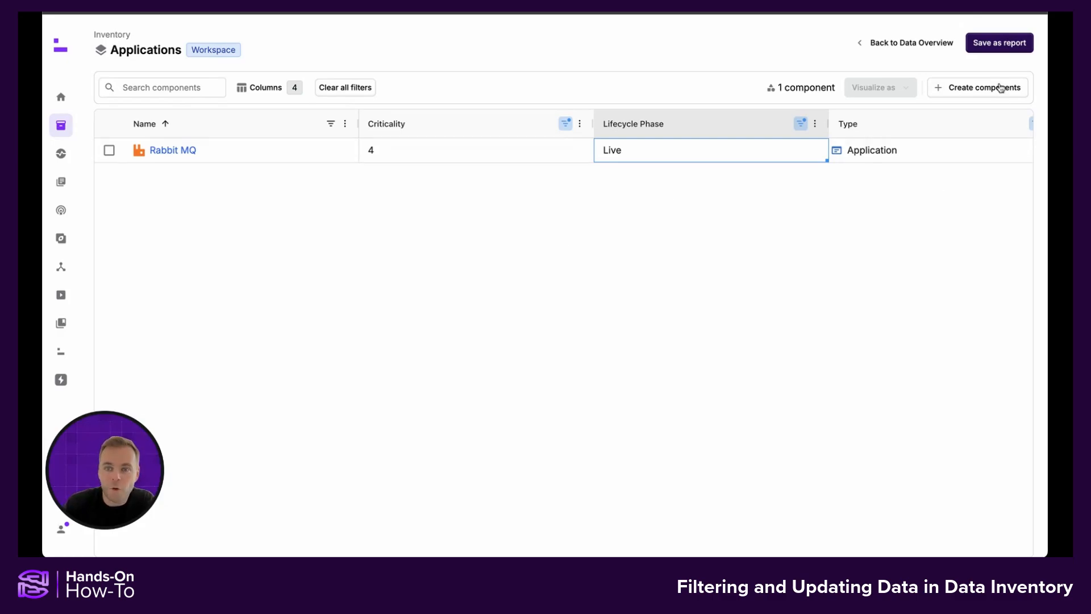
Step: Start saving the filtered inventory as a report and look over the report builder's naming and data selection sections
click(996, 44)
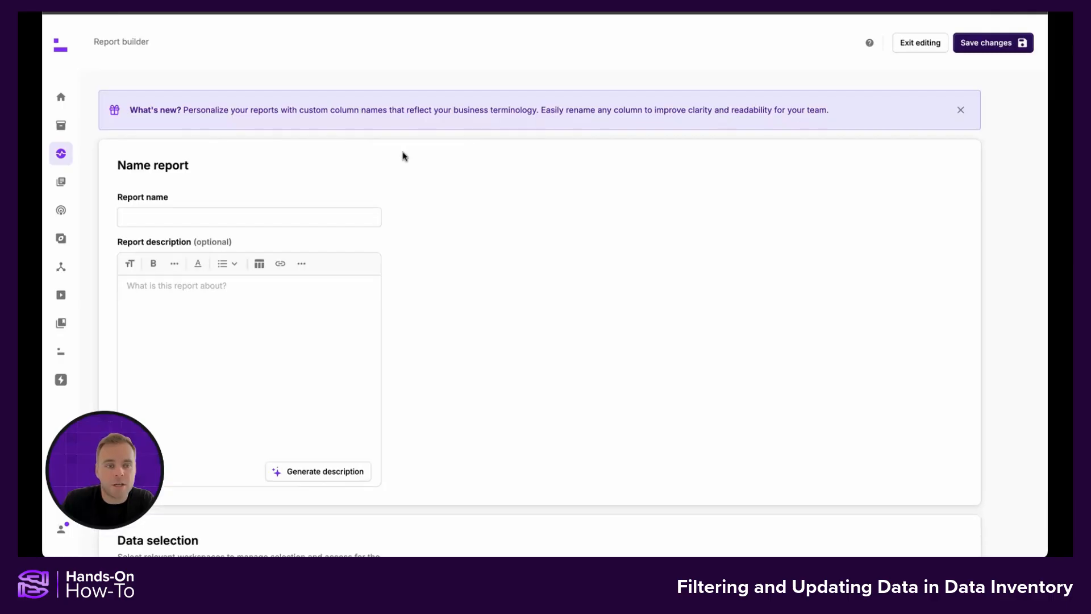
scroll(247, 277, down, 1)
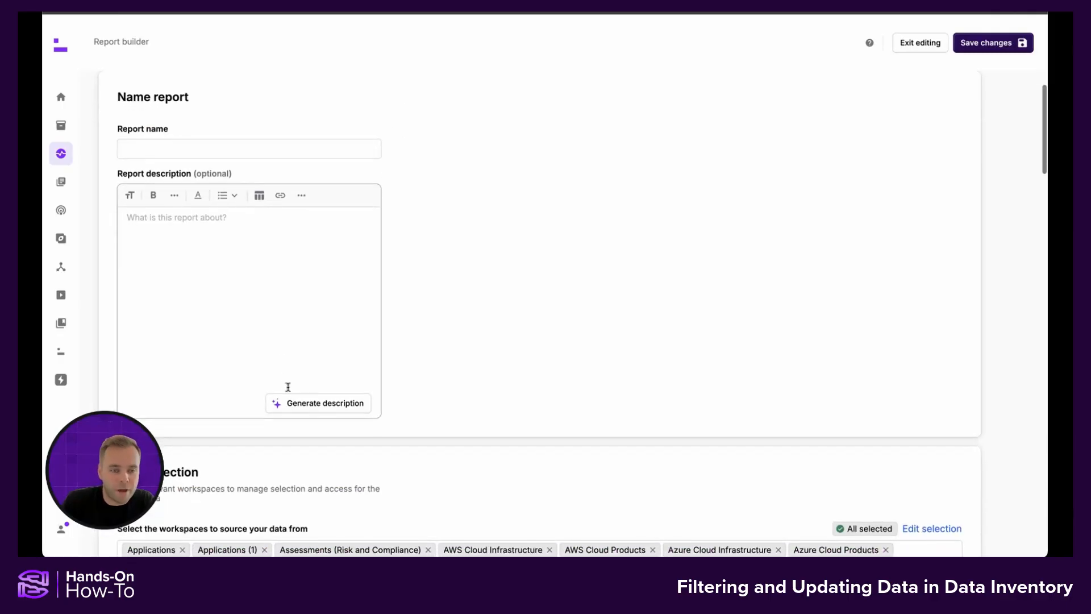
scroll(295, 293, down, 1)
scroll(295, 292, up, 2)
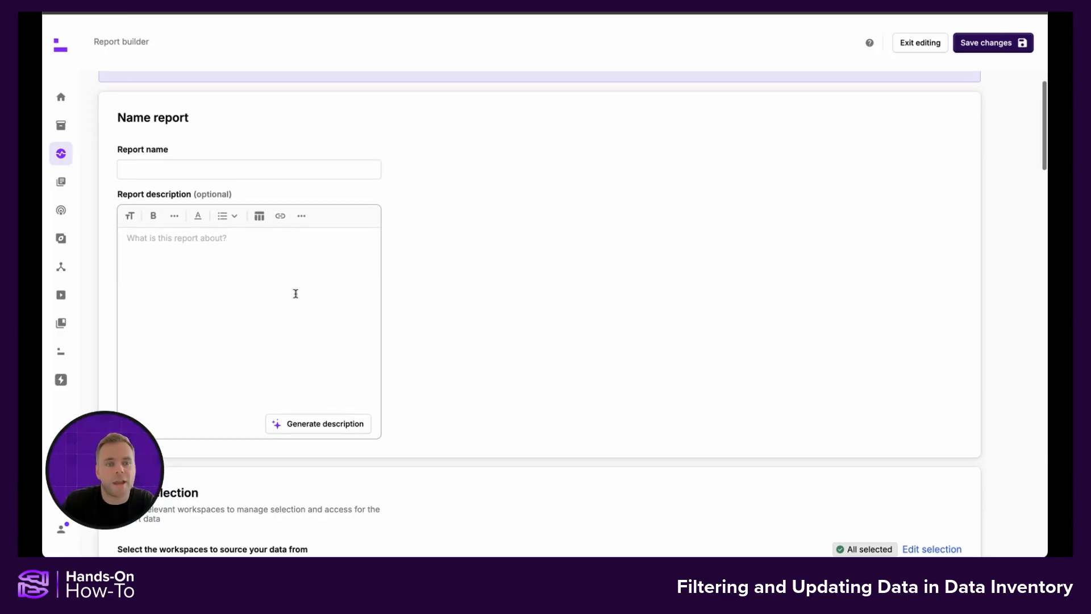